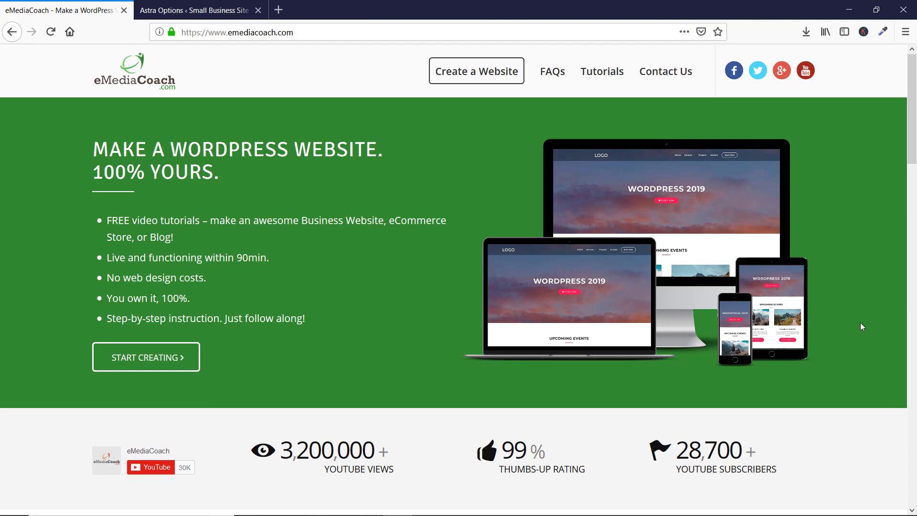
- Visit emediacoach.com/astra, then switch to the WordPress Astra Options page
{"action": "left_click", "coordinate": [382, 33]}
{"action": "left_click", "coordinate": [382, 34]}
{"action": "type", "text": "/astra"}
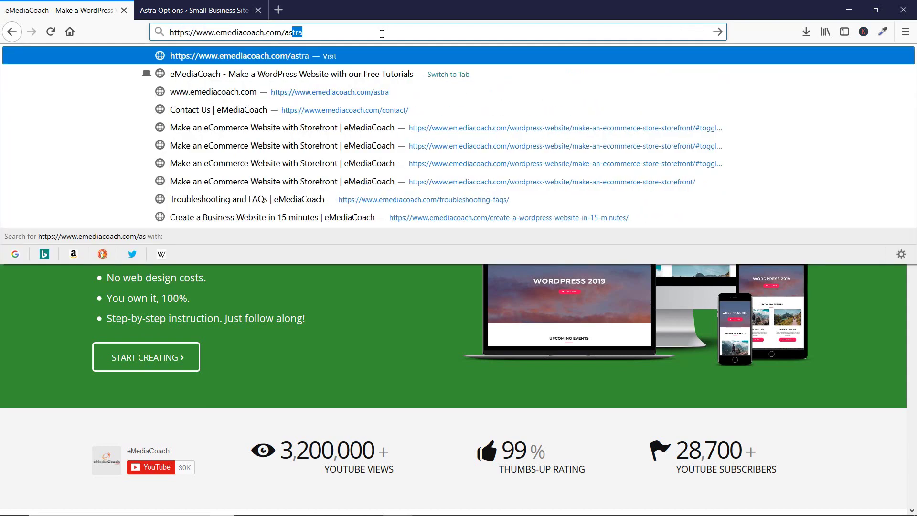
{"action": "key", "text": "Return"}
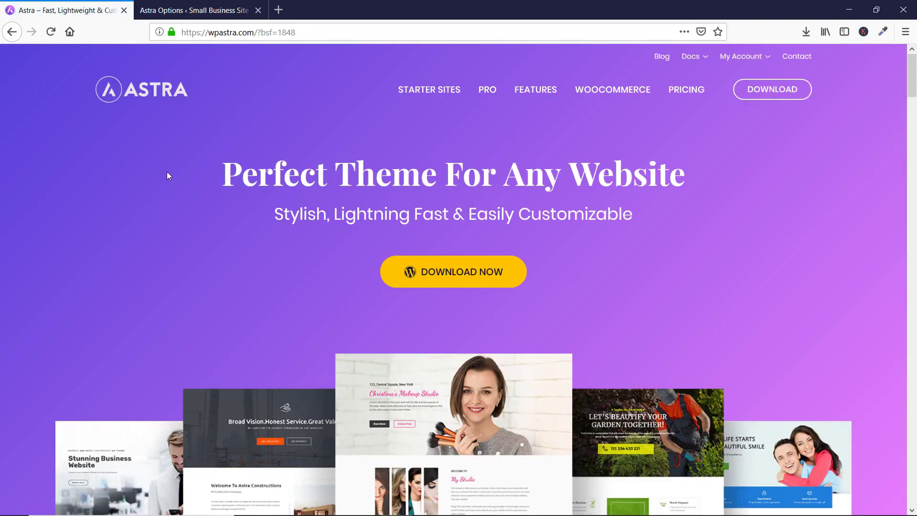
{"action": "left_click", "coordinate": [195, 13]}
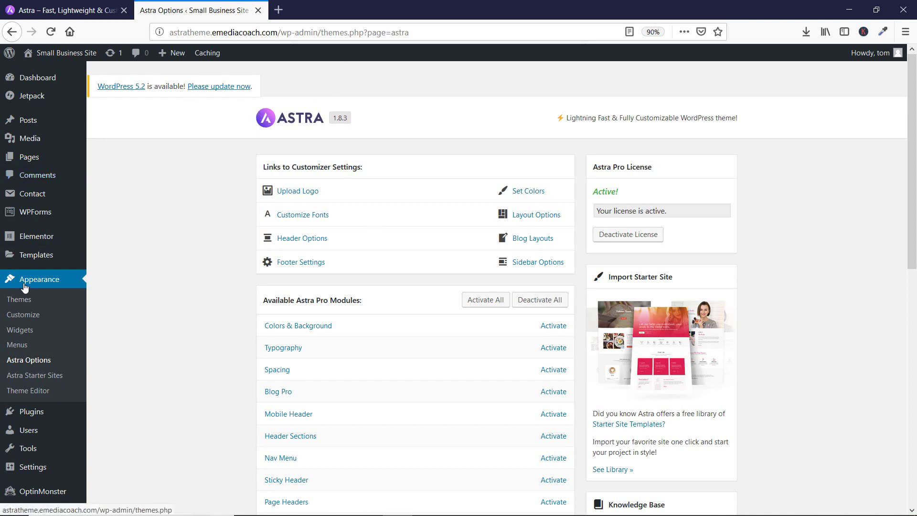
{"action": "left_click", "coordinate": [37, 365]}
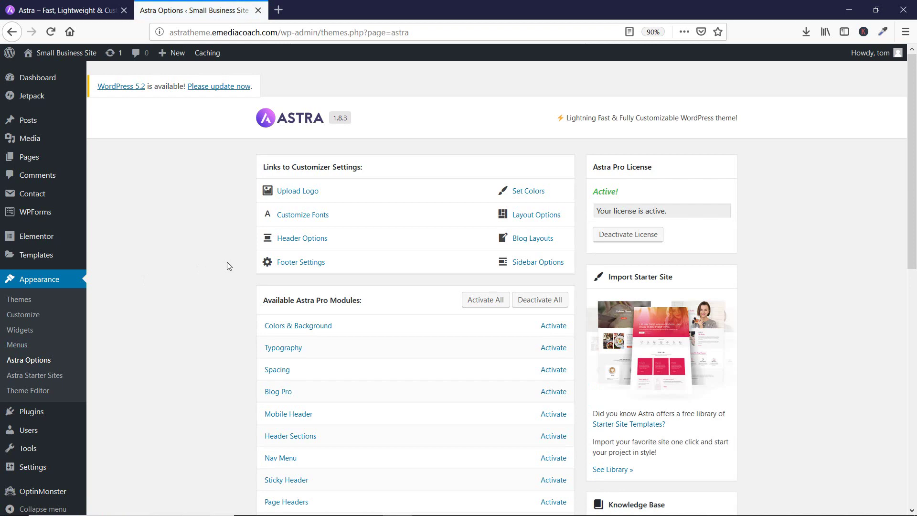
{"action": "scroll", "coordinate": [571, 311], "scroll_direction": "down", "scroll_amount": 3}
{"action": "scroll", "coordinate": [563, 287], "scroll_direction": "down", "scroll_amount": 4}
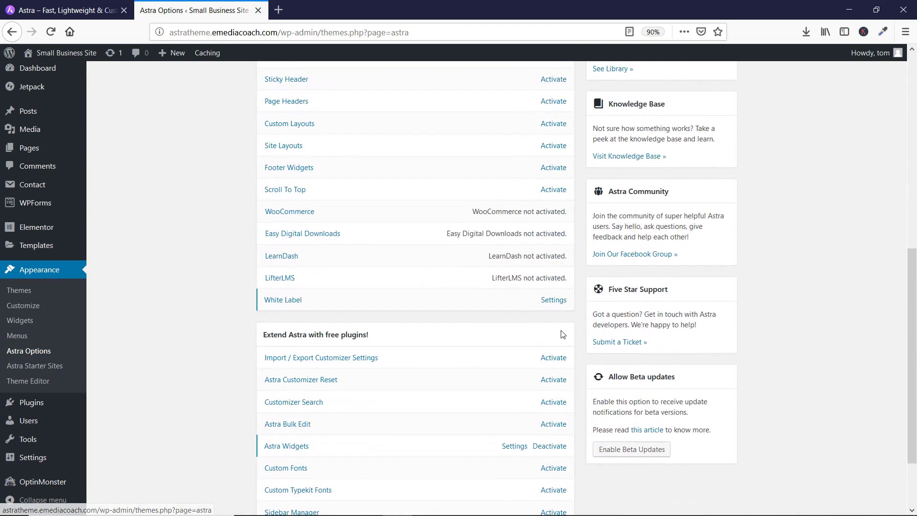
{"action": "scroll", "coordinate": [553, 356], "scroll_direction": "up", "scroll_amount": 3}
{"action": "scroll", "coordinate": [554, 351], "scroll_direction": "up", "scroll_amount": 1}
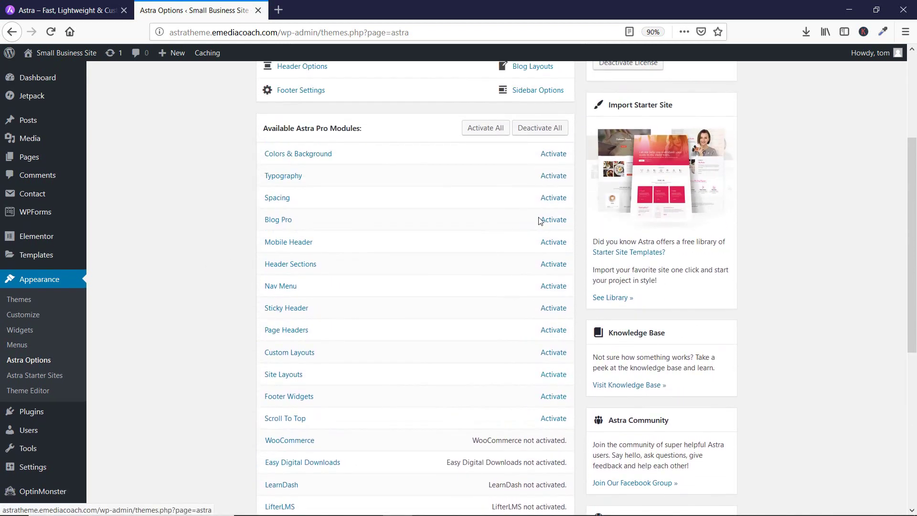
{"action": "scroll", "coordinate": [497, 301], "scroll_direction": "up", "scroll_amount": 1}
{"action": "scroll", "coordinate": [507, 294], "scroll_direction": "up", "scroll_amount": 1}
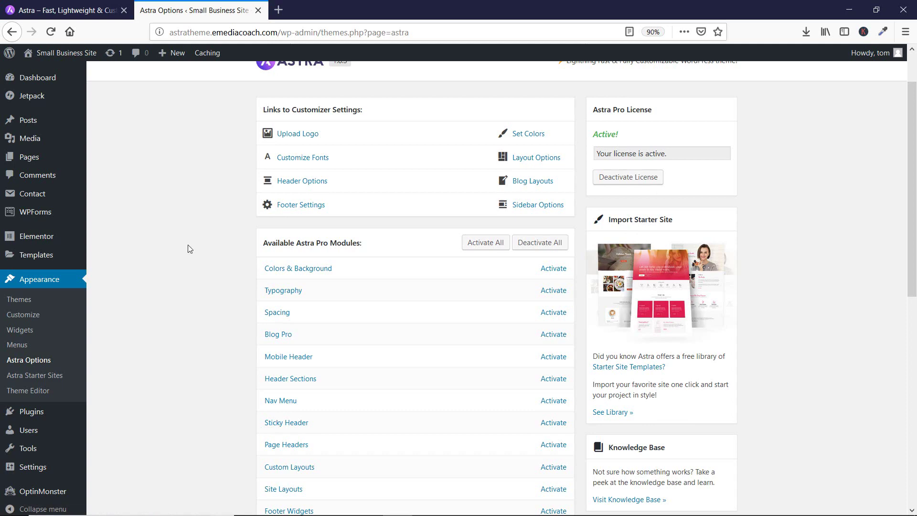
{"action": "scroll", "coordinate": [189, 249], "scroll_direction": "up", "scroll_amount": 1}
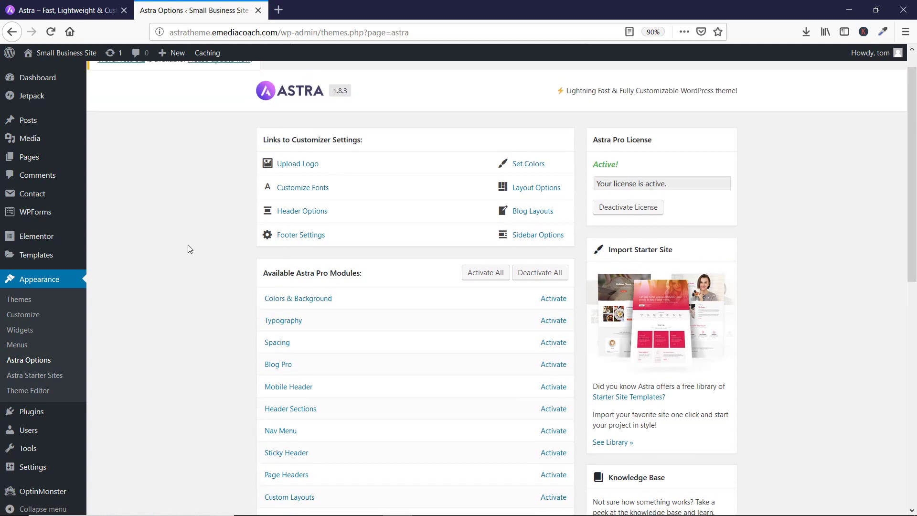
{"action": "scroll", "coordinate": [189, 249], "scroll_direction": "down", "scroll_amount": 7}
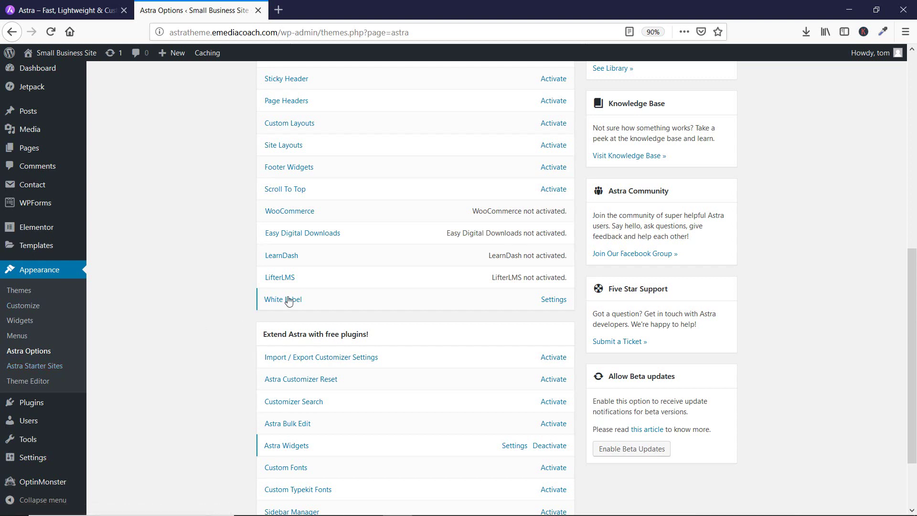
- Open the White Label settings and enter the agency author's name
{"action": "left_click", "coordinate": [553, 301]}
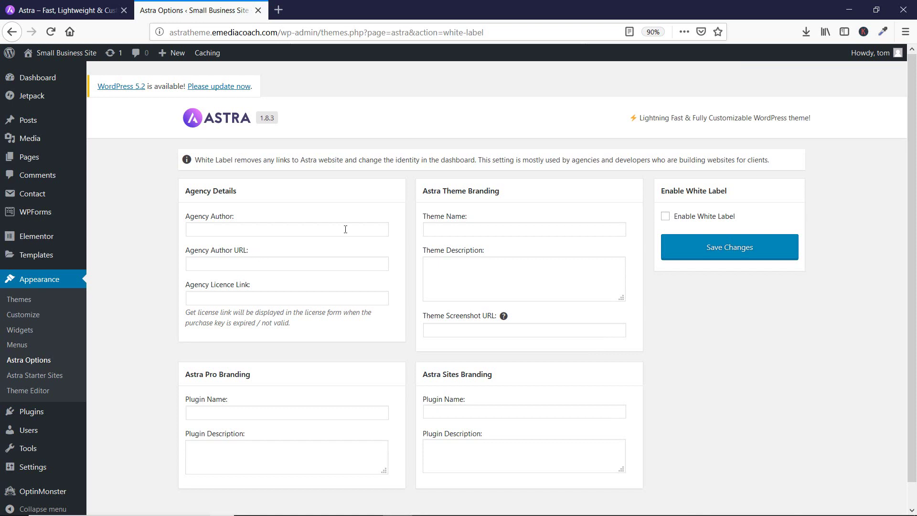
{"action": "scroll", "coordinate": [430, 210], "scroll_direction": "down", "scroll_amount": 1}
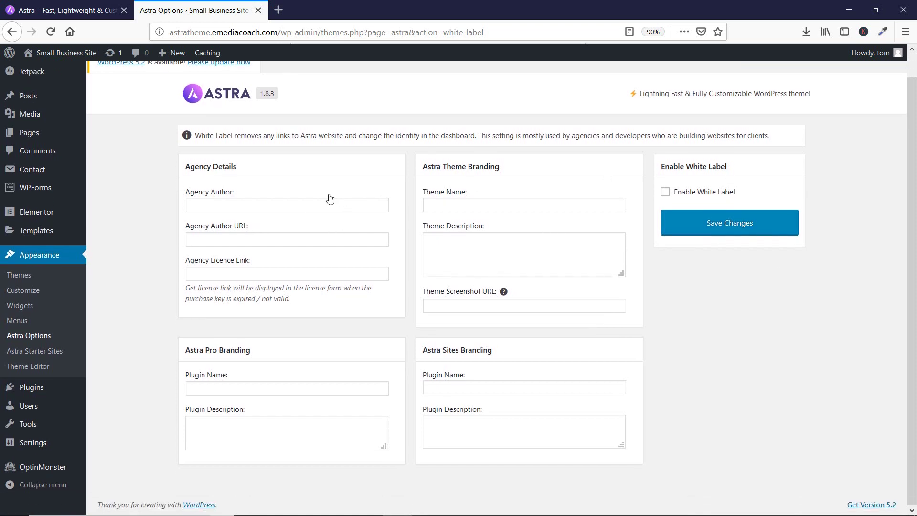
{"action": "left_click", "coordinate": [266, 204]}
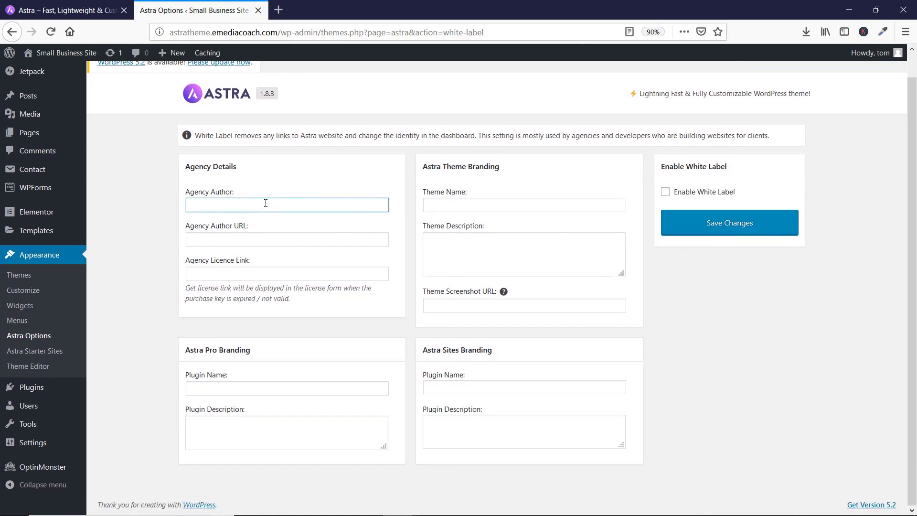
{"action": "type", "text": "Tome"}
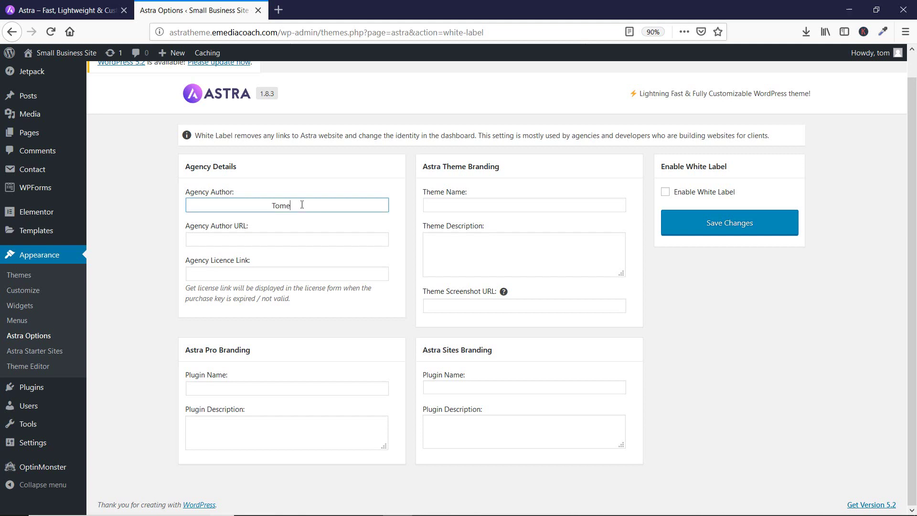
{"action": "key", "text": "BackSpace"}
{"action": "key", "text": "Tab"}
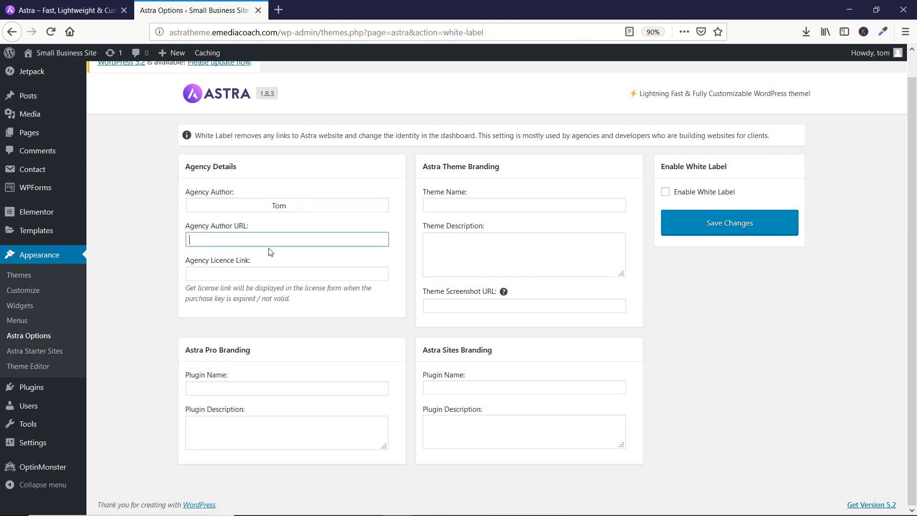
{"action": "left_click_drag", "start_coordinate": [278, 32], "coordinate": [53, 25]}
{"action": "key", "text": "ctrl+c"}
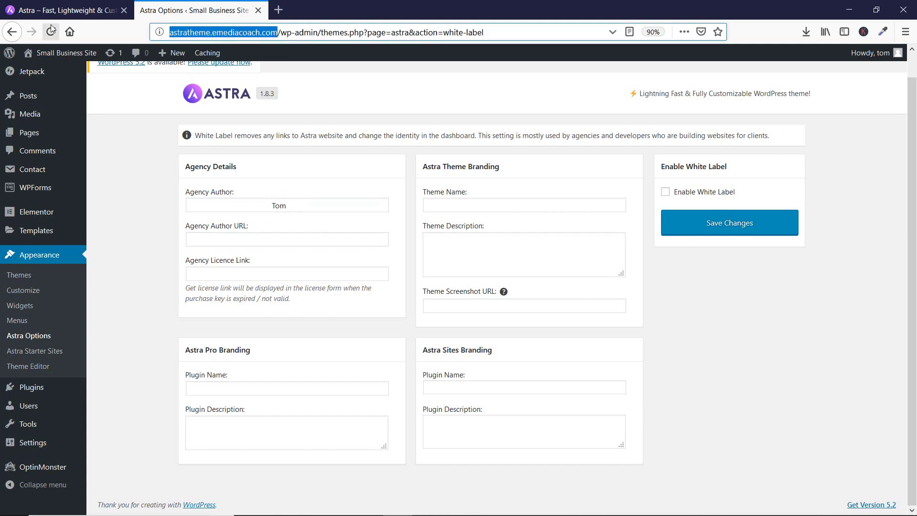
{"action": "left_click", "coordinate": [232, 240]}
{"action": "key", "text": "ctrl+v"}
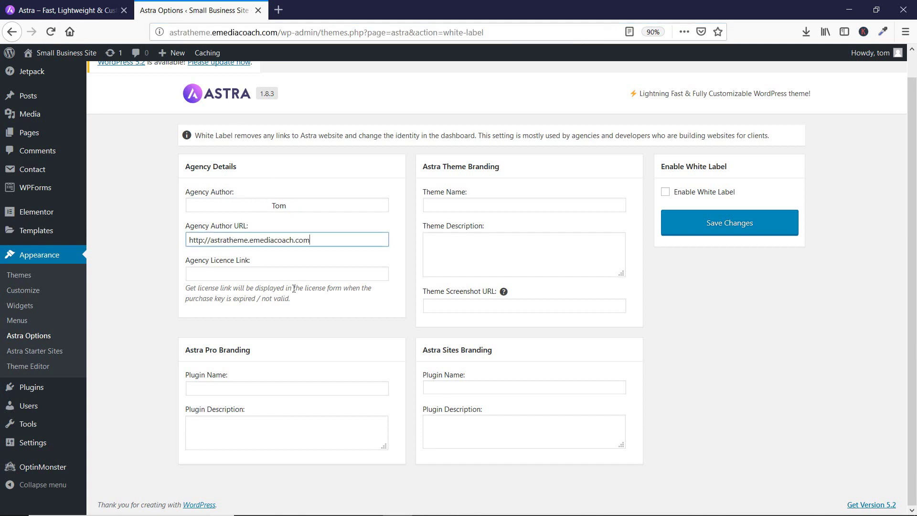
{"action": "left_click", "coordinate": [224, 277]}
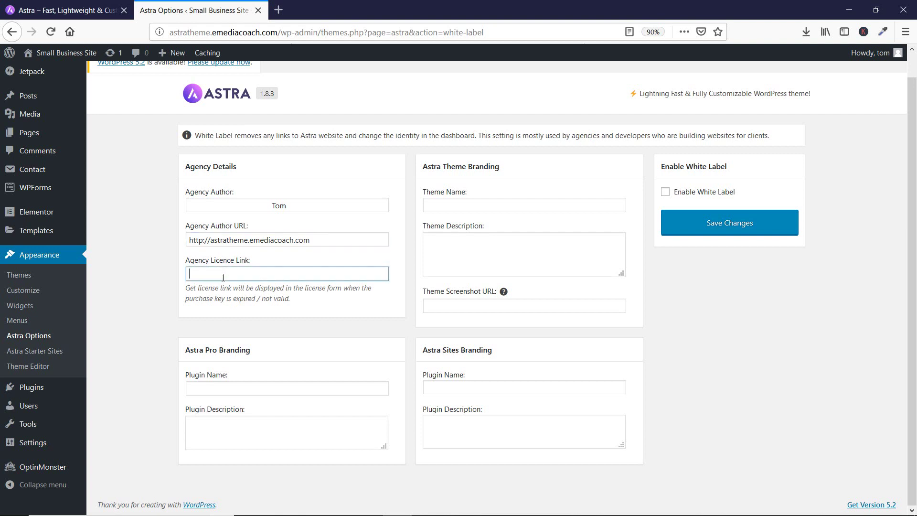
{"action": "key", "text": "ctrl+v"}
{"action": "left_click", "coordinate": [148, 298]}
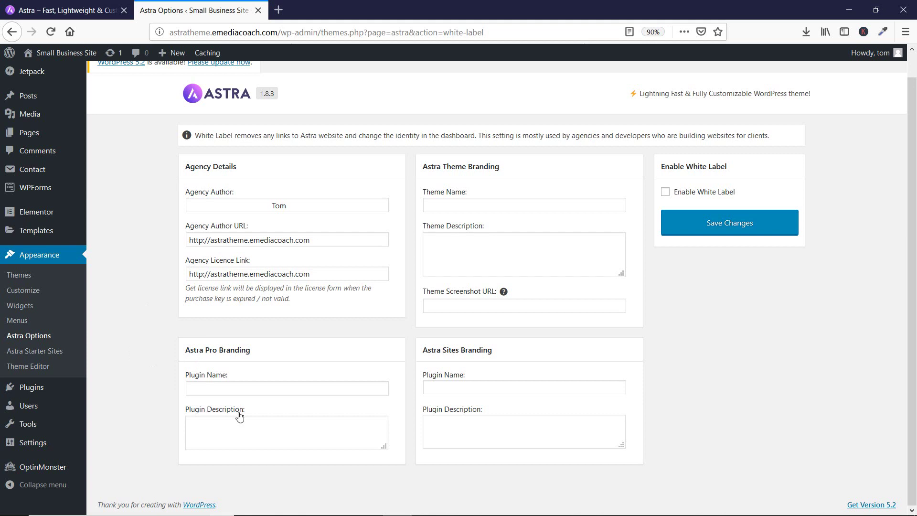
- Brand Astra Pro with plugin name 'Emediacoach pro' and description 'xyz'
{"action": "left_click", "coordinate": [223, 390]}
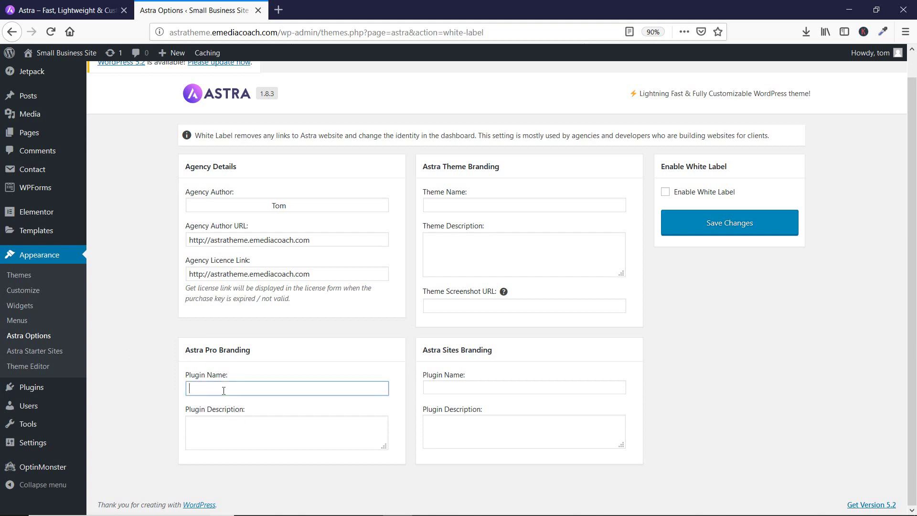
{"action": "type", "text": "Emediacoach pro"}
{"action": "left_click", "coordinate": [265, 431]}
{"action": "type", "text": "xyz"}
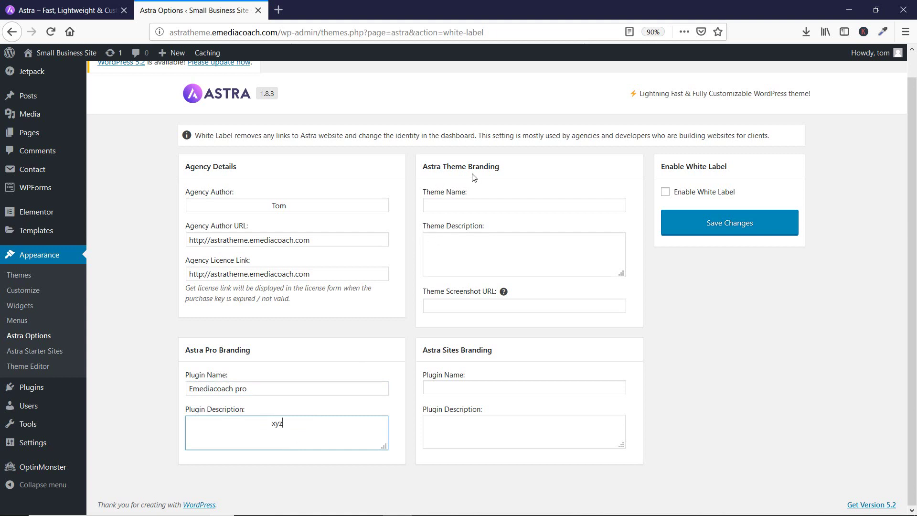
- Rename the theme 'emdiacoach theme' with description 'xyz'
{"action": "left_click", "coordinate": [463, 206]}
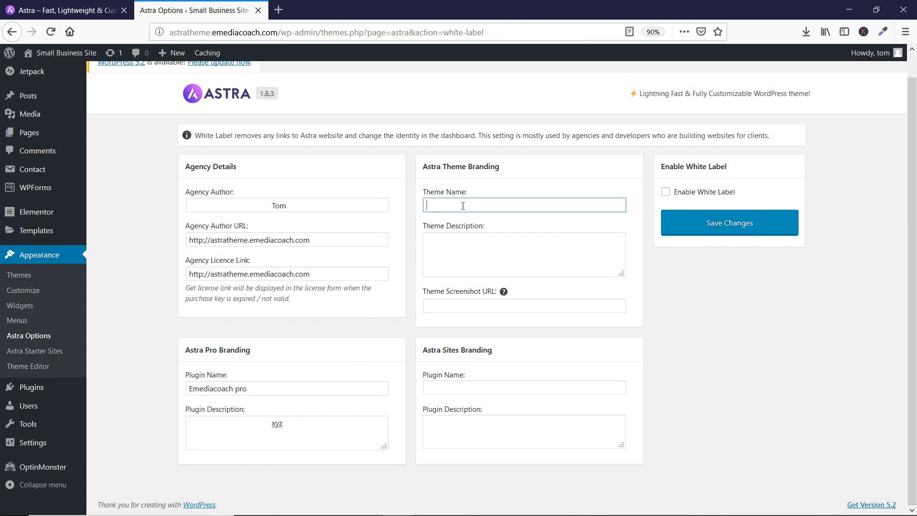
{"action": "type", "text": "emdiacoach theme"}
{"action": "left_click", "coordinate": [496, 240]}
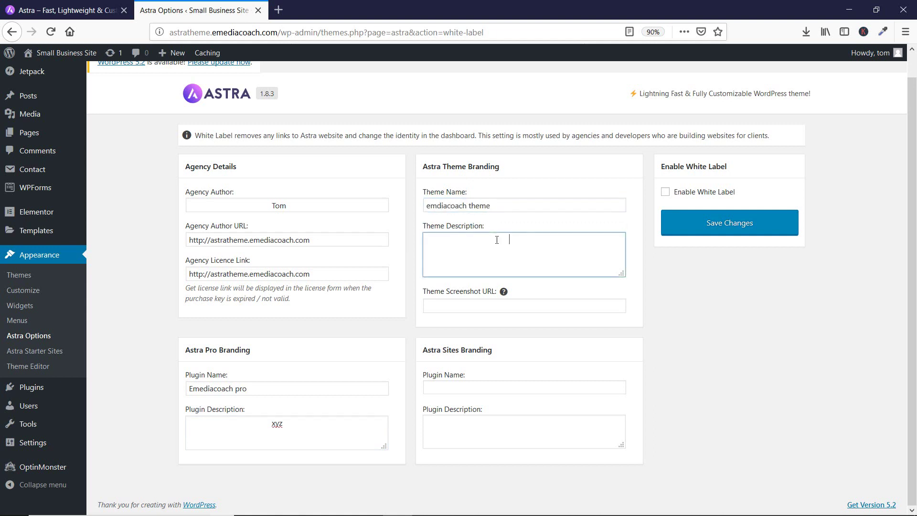
{"action": "type", "text": "xyz"}
{"action": "left_click", "coordinate": [459, 305]}
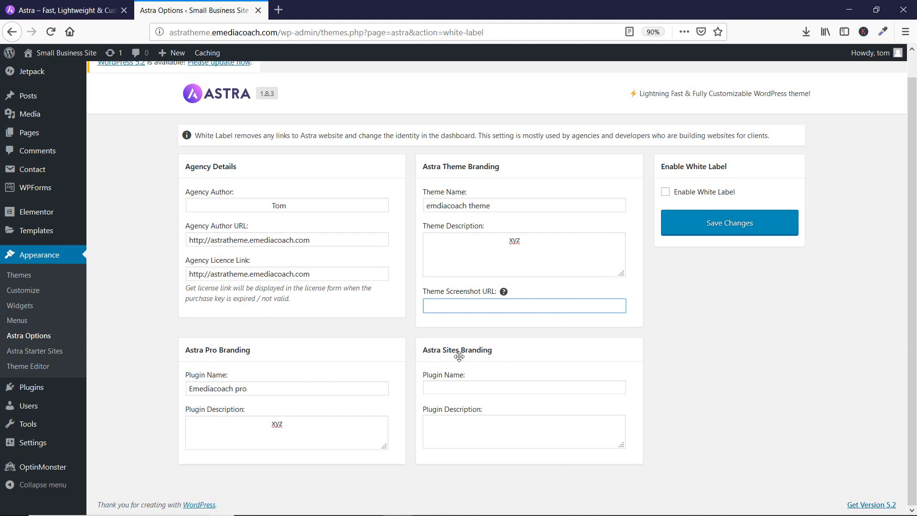
- Name the Astra Sites plugin 'emeidacoach' and save the white-label settings
{"action": "left_click", "coordinate": [457, 389]}
{"action": "type", "text": "emeidaco"}
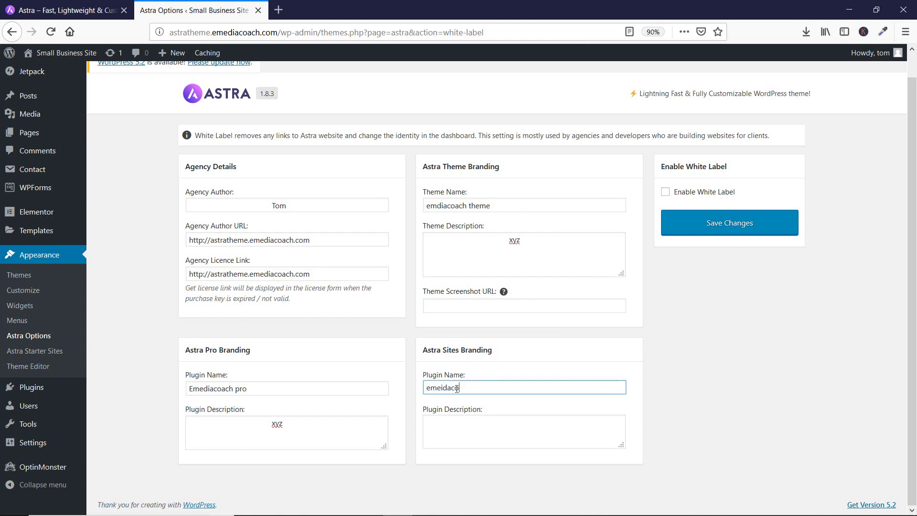
{"action": "type", "text": "ach sites"}
{"action": "left_click", "coordinate": [472, 431]}
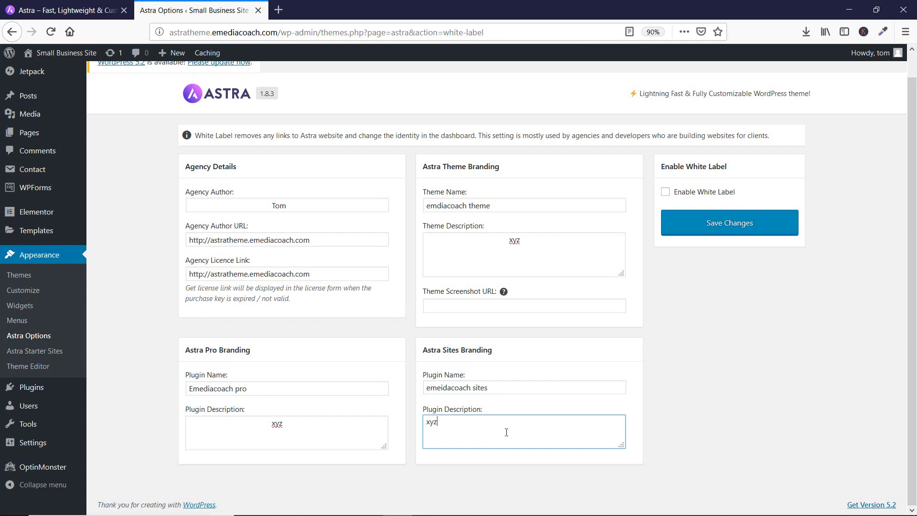
{"action": "left_click", "coordinate": [728, 230]}
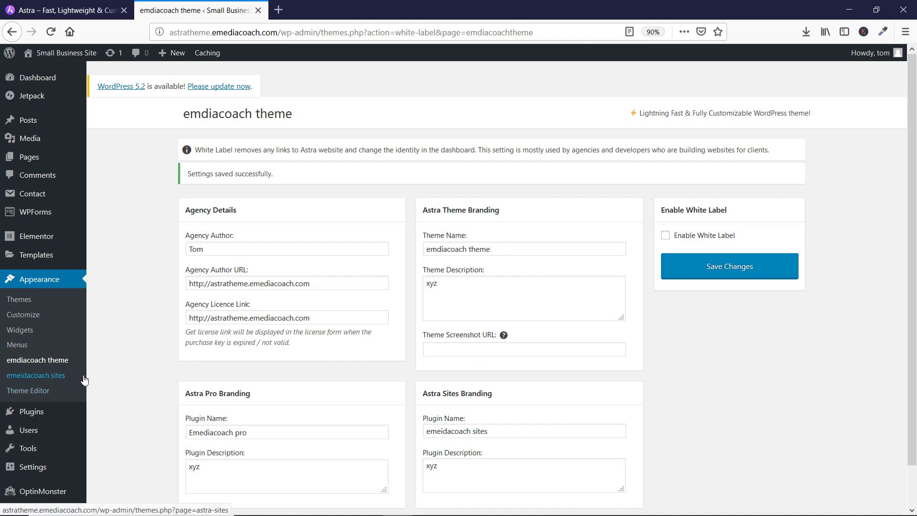
- View the installed themes to confirm Astra now appears as 'emdiacoach theme'
{"action": "left_click", "coordinate": [20, 301]}
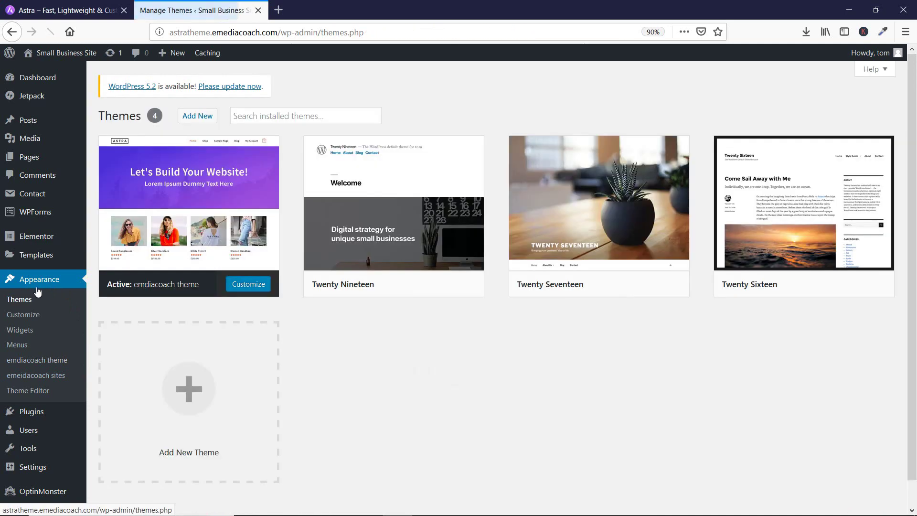
{"action": "left_click", "coordinate": [251, 239]}
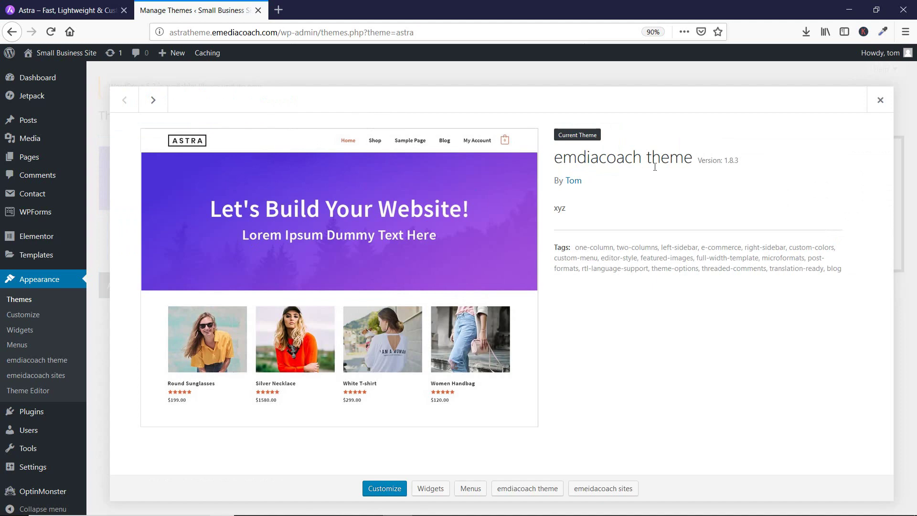
{"action": "left_click", "coordinate": [566, 180]}
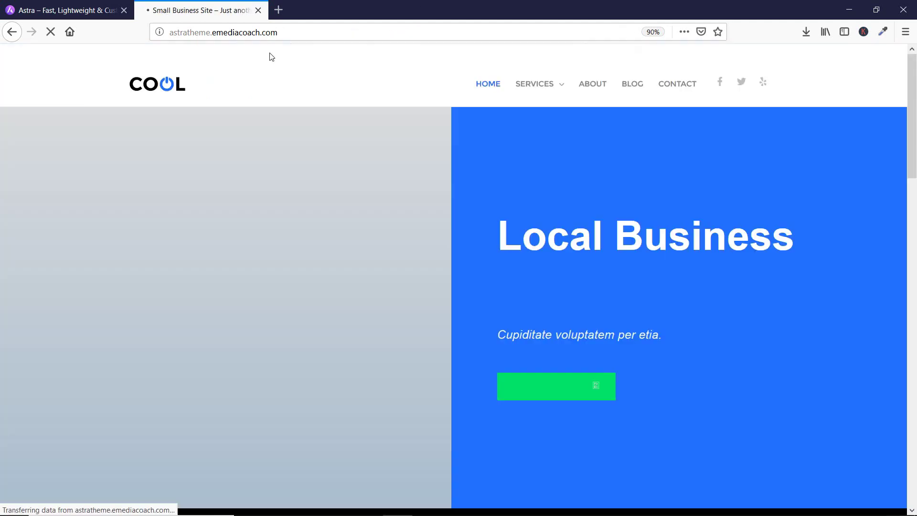
{"action": "left_click", "coordinate": [11, 32]}
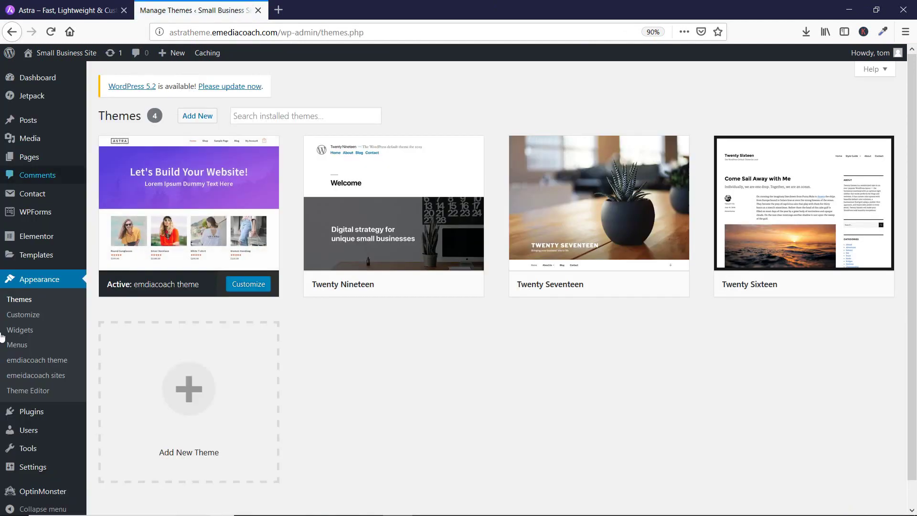
{"action": "left_click", "coordinate": [35, 364]}
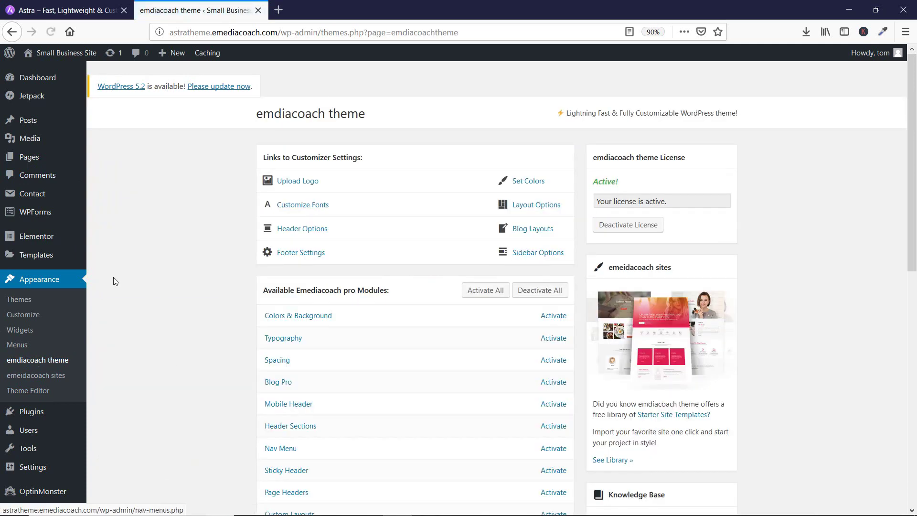
- Tick Enable White Label in the White Label settings and save
{"action": "scroll", "coordinate": [162, 248], "scroll_direction": "down", "scroll_amount": 8}
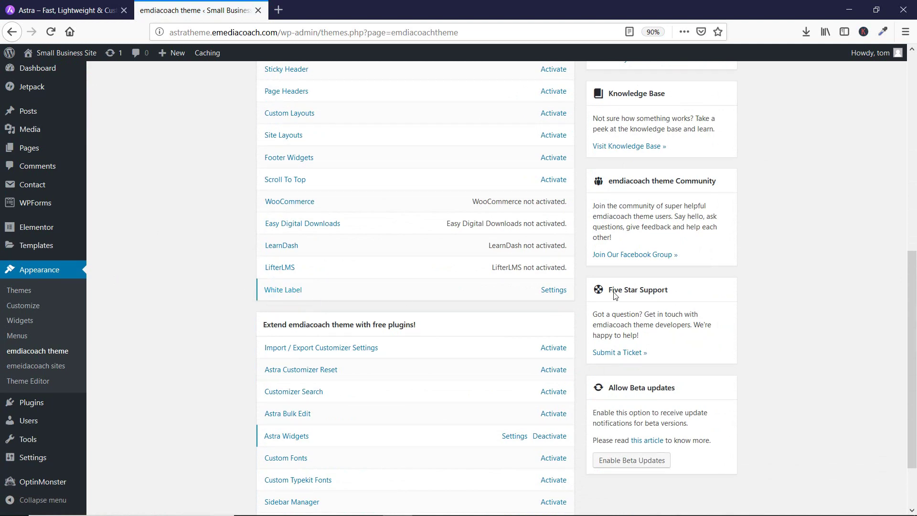
{"action": "left_click", "coordinate": [550, 298]}
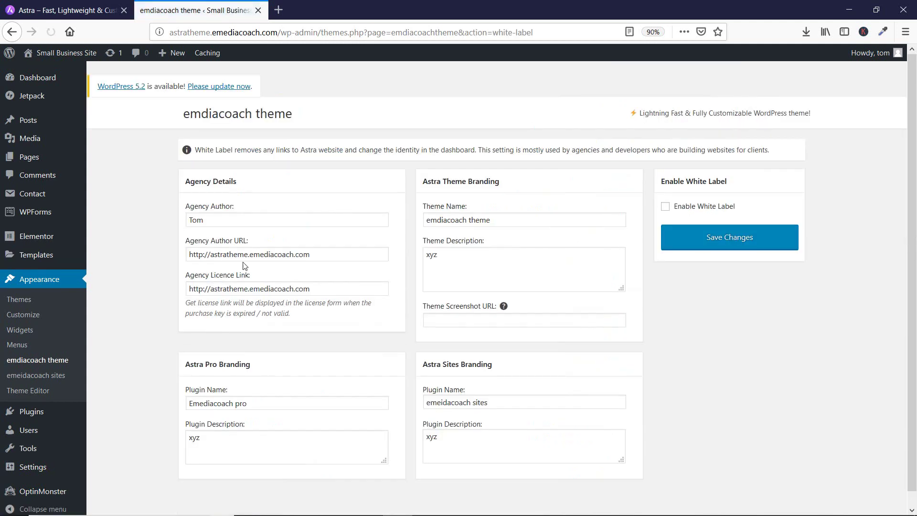
{"action": "left_click", "coordinate": [711, 211]}
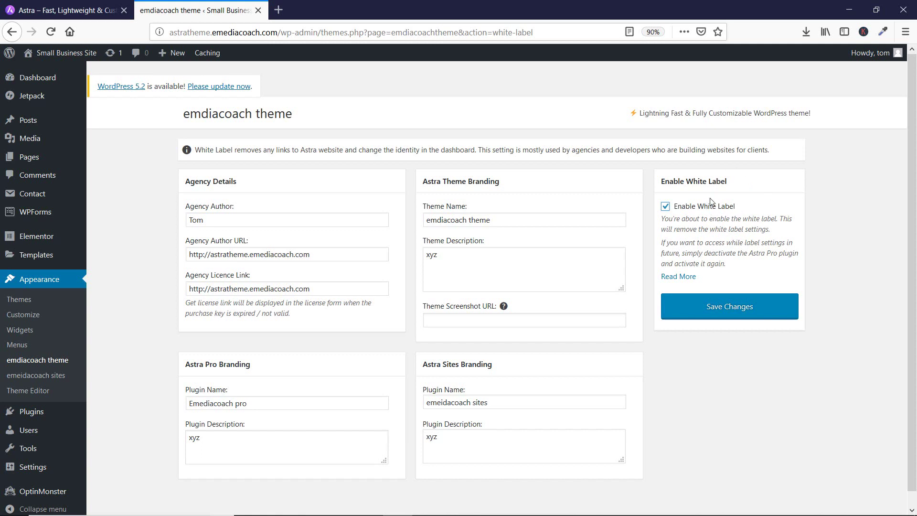
{"action": "left_click", "coordinate": [724, 308]}
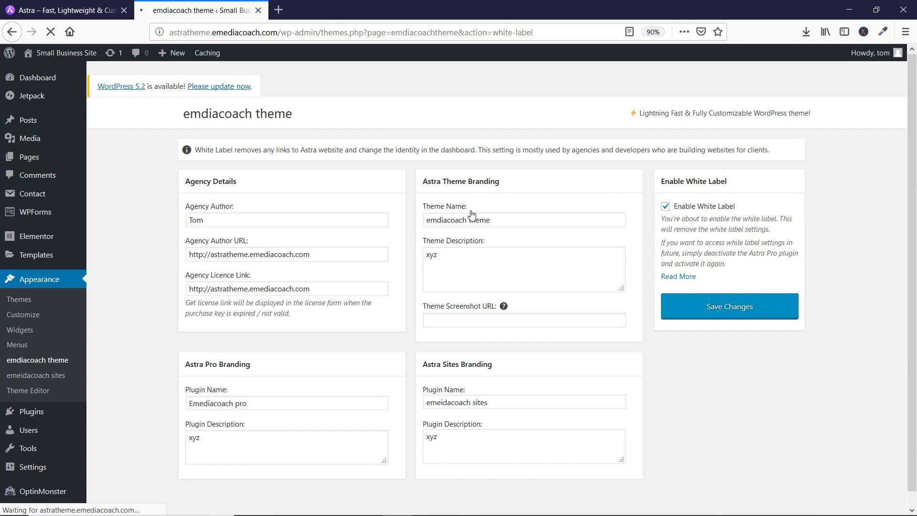
{"action": "scroll", "coordinate": [182, 172], "scroll_direction": "down", "scroll_amount": 5}
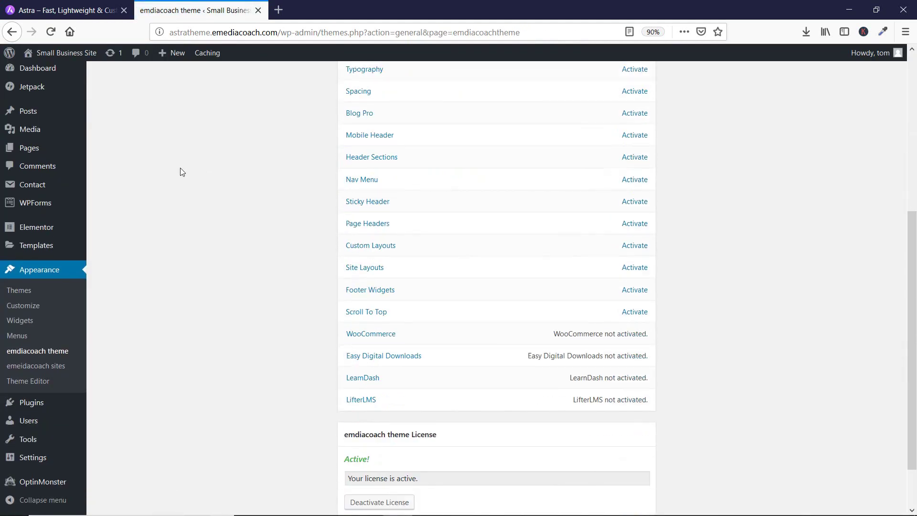
{"action": "scroll", "coordinate": [182, 172], "scroll_direction": "down", "scroll_amount": 2}
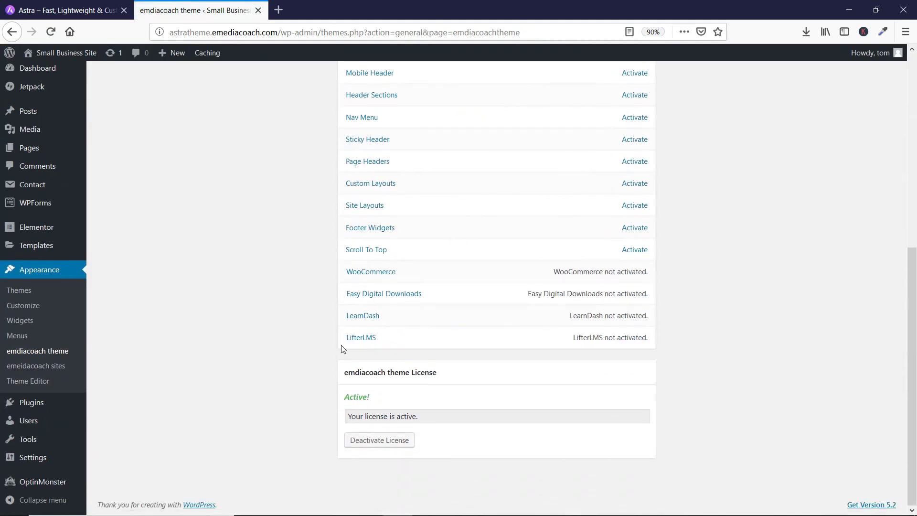
{"action": "scroll", "coordinate": [774, 358], "scroll_direction": "up", "scroll_amount": 7}
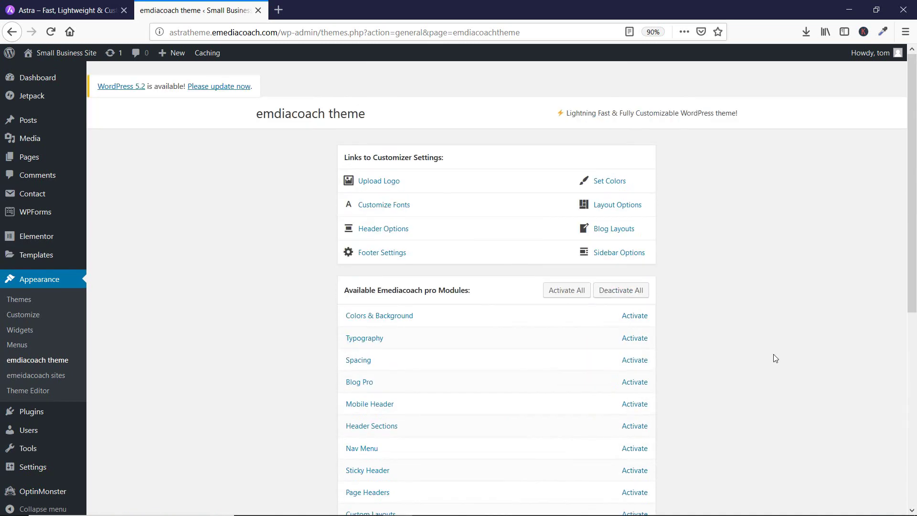
{"action": "scroll", "coordinate": [665, 300], "scroll_direction": "down", "scroll_amount": 7}
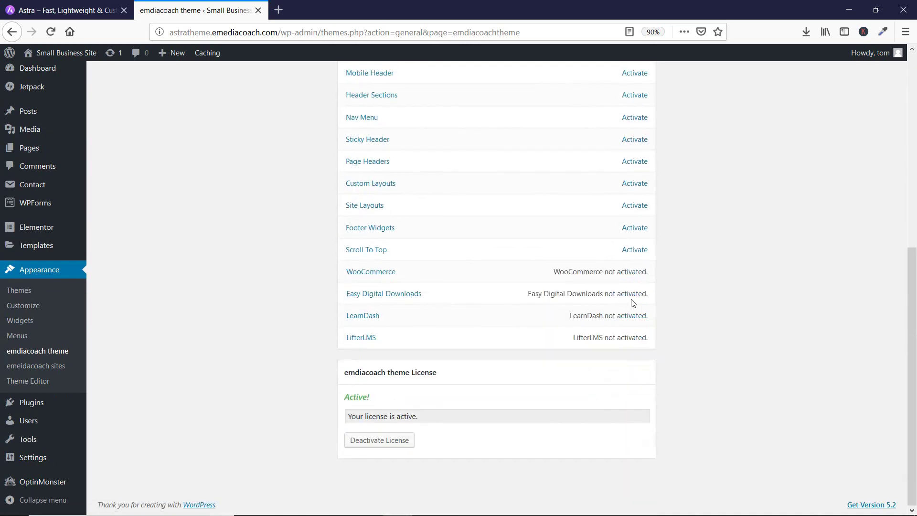
{"action": "scroll", "coordinate": [666, 308], "scroll_direction": "up", "scroll_amount": 7}
{"action": "left_click_drag", "start_coordinate": [253, 117], "coordinate": [392, 117]}
{"action": "left_click", "coordinate": [393, 118]}
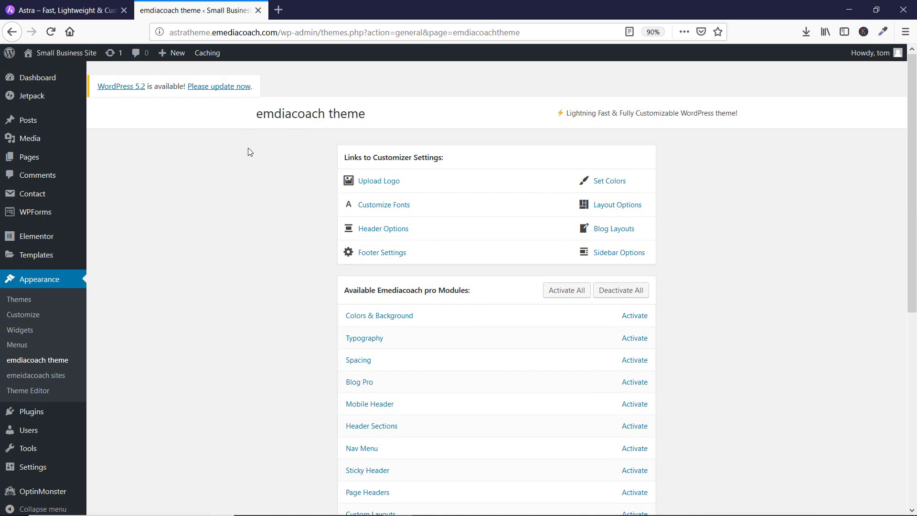
{"action": "scroll", "coordinate": [248, 152], "scroll_direction": "down", "scroll_amount": 5}
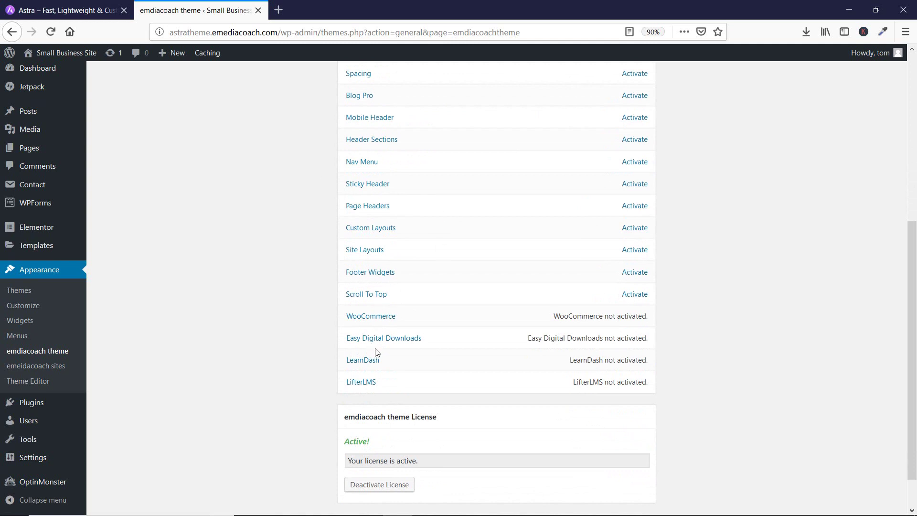
{"action": "mouse_move", "coordinate": [33, 402]}
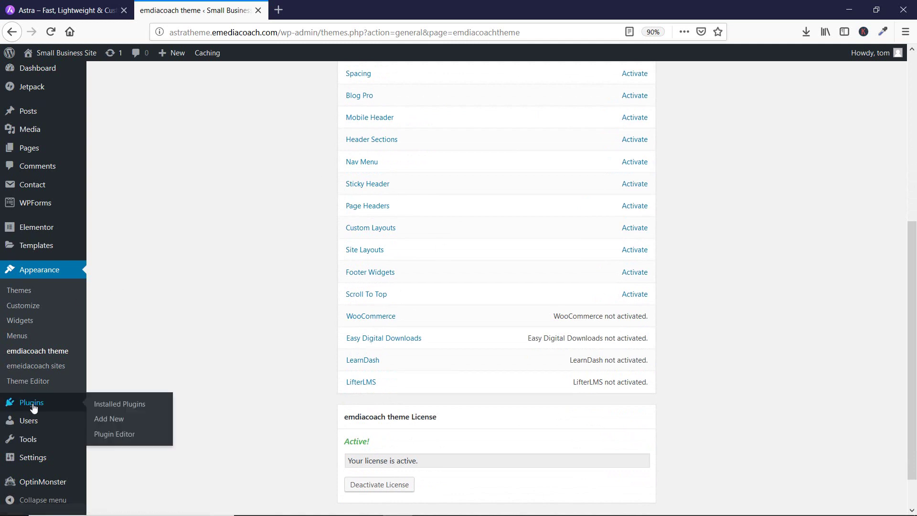
- Deactivate the Emediacoach pro plugin in Installed Plugins, then reactivate Astra Pro
{"action": "left_click", "coordinate": [112, 406]}
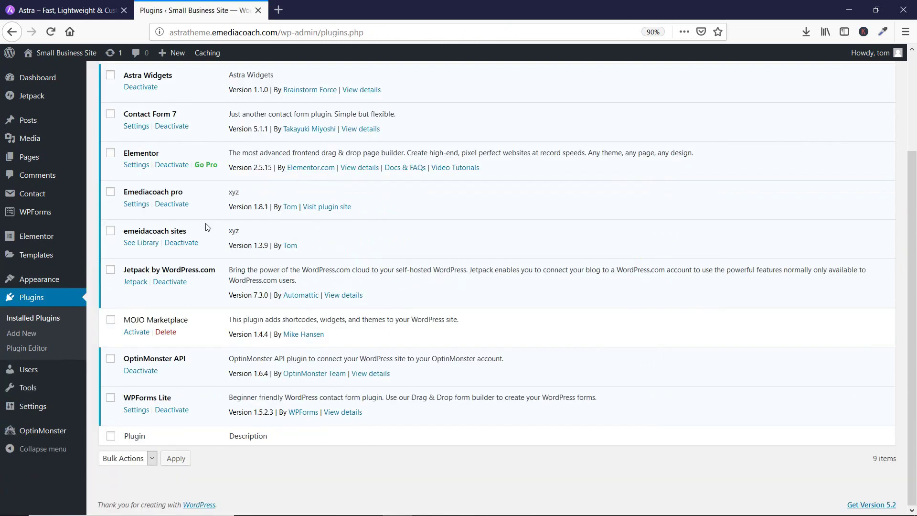
{"action": "left_click", "coordinate": [172, 206]}
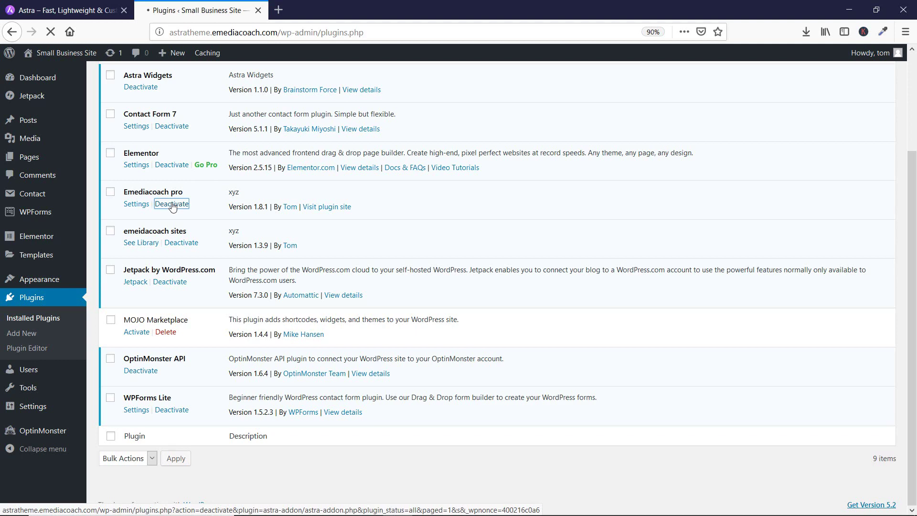
{"action": "scroll", "coordinate": [194, 206], "scroll_direction": "down", "scroll_amount": 3}
{"action": "scroll", "coordinate": [194, 207], "scroll_direction": "up", "scroll_amount": 2}
{"action": "scroll", "coordinate": [149, 274], "scroll_direction": "down", "scroll_amount": 2}
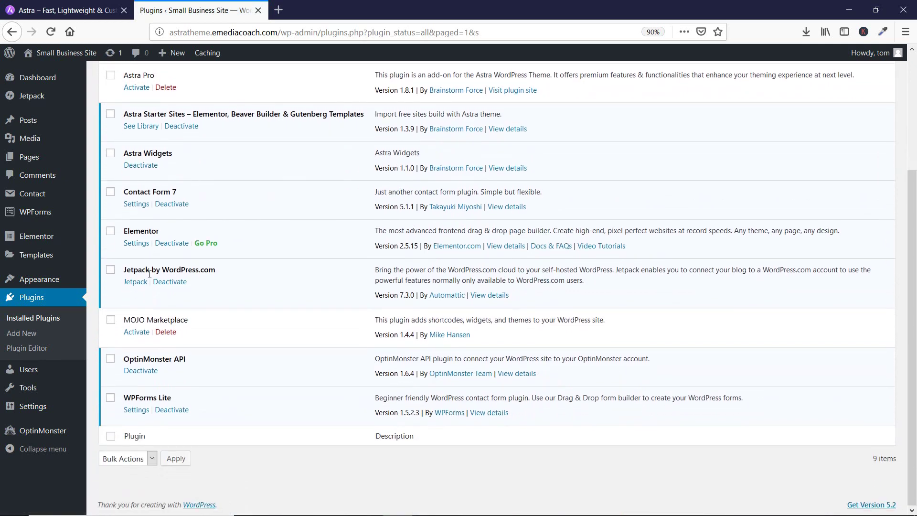
{"action": "mouse_move", "coordinate": [42, 283]}
{"action": "scroll", "coordinate": [257, 204], "scroll_direction": "up", "scroll_amount": 2}
{"action": "left_click", "coordinate": [133, 150]}
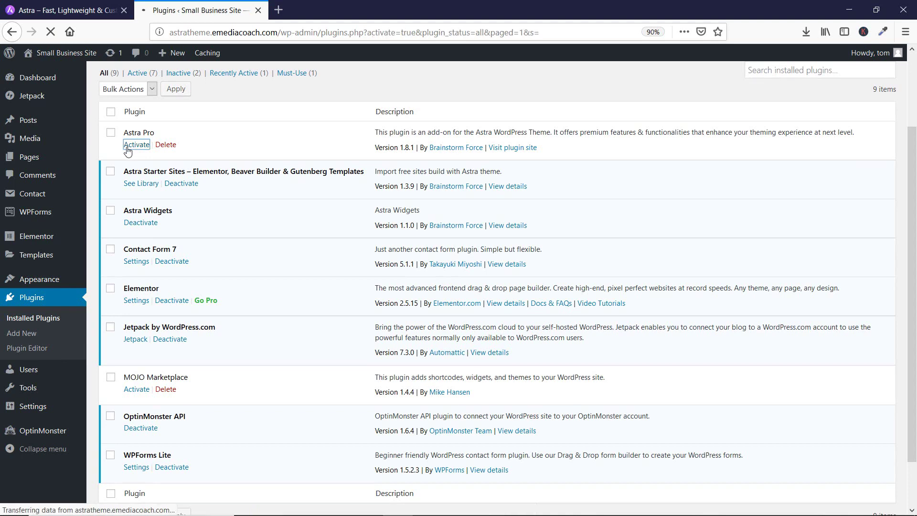
{"action": "mouse_move", "coordinate": [81, 280]}
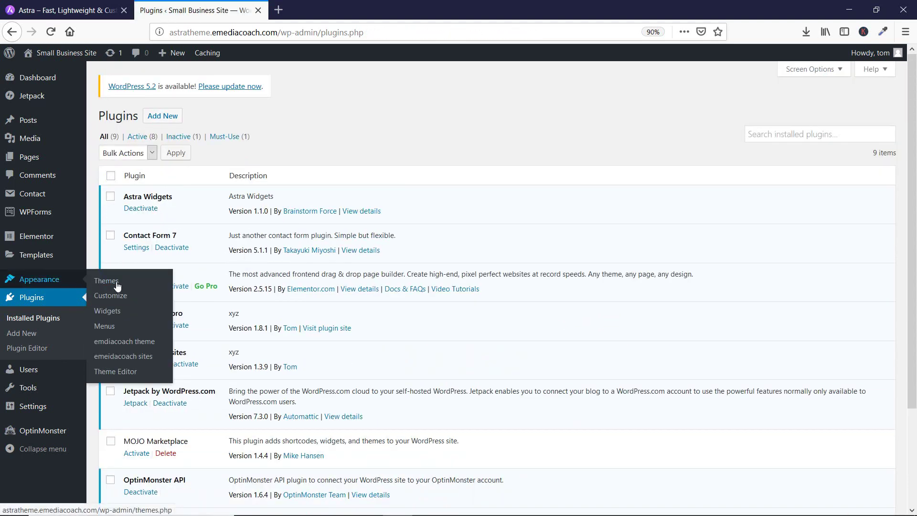
- Open the emdiacoach theme options and view the restored, unticked White Label settings
{"action": "left_click", "coordinate": [133, 348]}
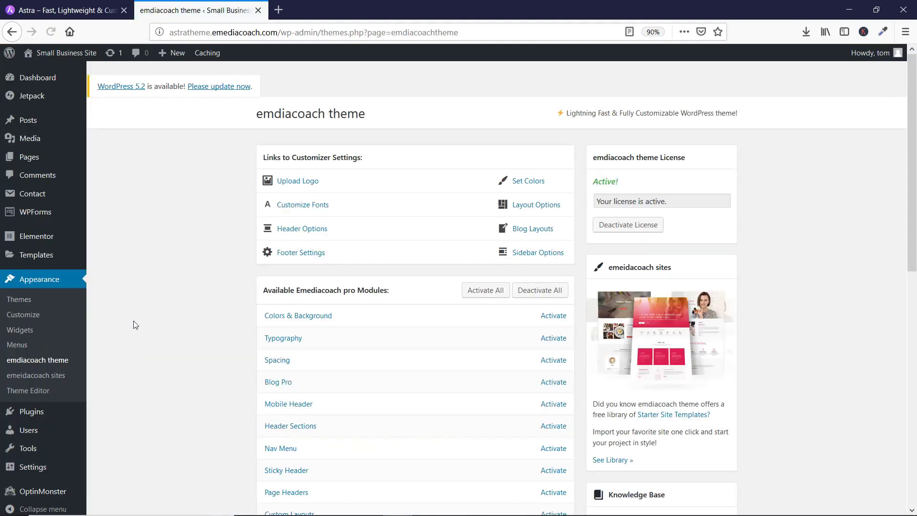
{"action": "scroll", "coordinate": [170, 292], "scroll_direction": "down", "scroll_amount": 5}
{"action": "scroll", "coordinate": [281, 338], "scroll_direction": "down", "scroll_amount": 2}
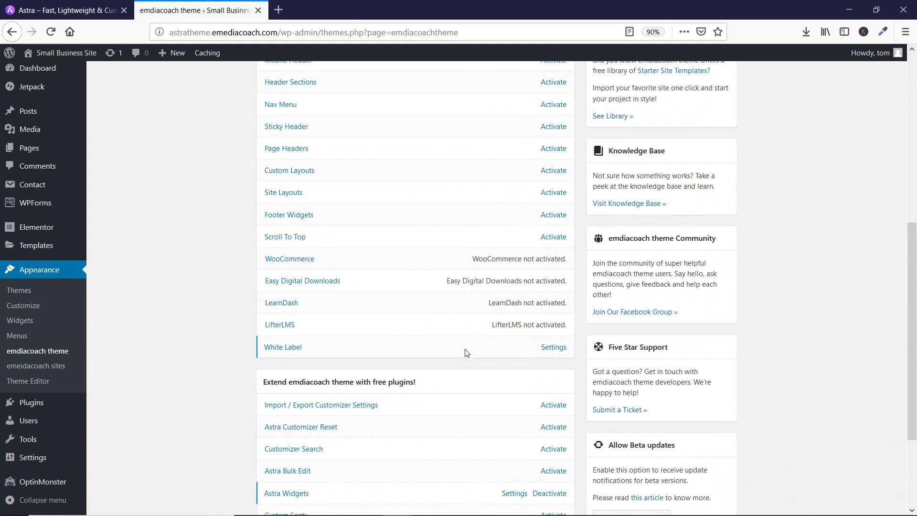
{"action": "scroll", "coordinate": [466, 353], "scroll_direction": "up", "scroll_amount": 1}
{"action": "scroll", "coordinate": [466, 353], "scroll_direction": "up", "scroll_amount": 3}
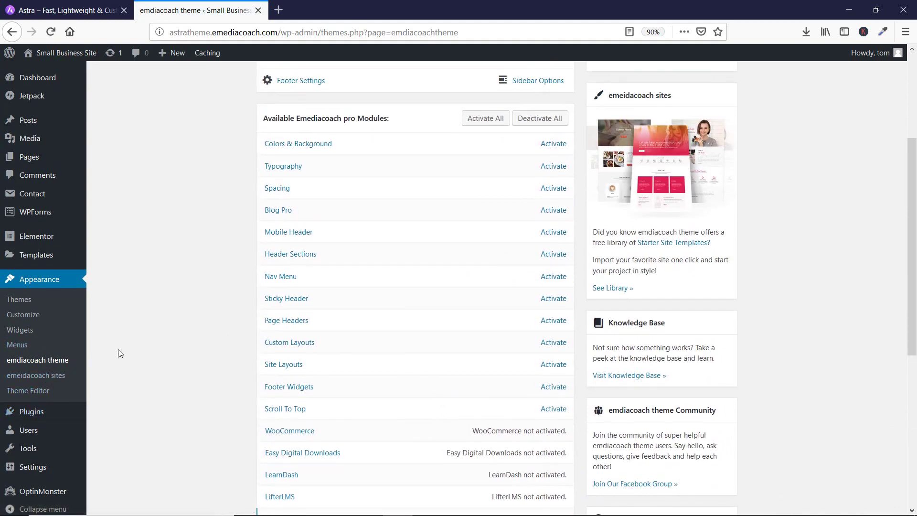
{"action": "scroll", "coordinate": [118, 351], "scroll_direction": "up", "scroll_amount": 2}
{"action": "scroll", "coordinate": [118, 350], "scroll_direction": "down", "scroll_amount": 6}
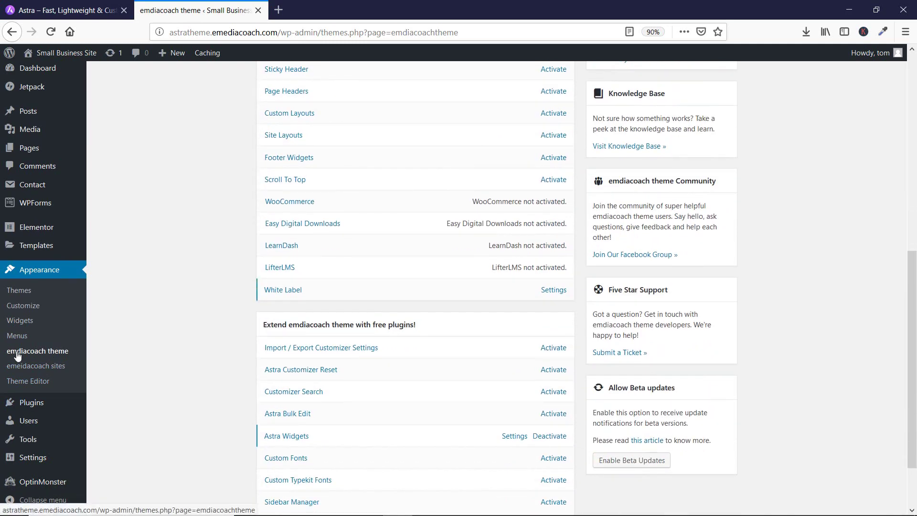
{"action": "left_click", "coordinate": [559, 295]}
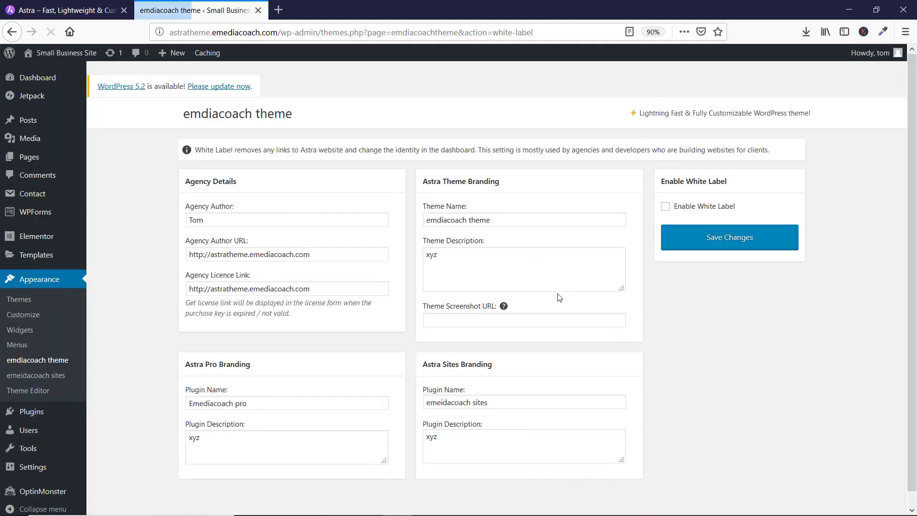